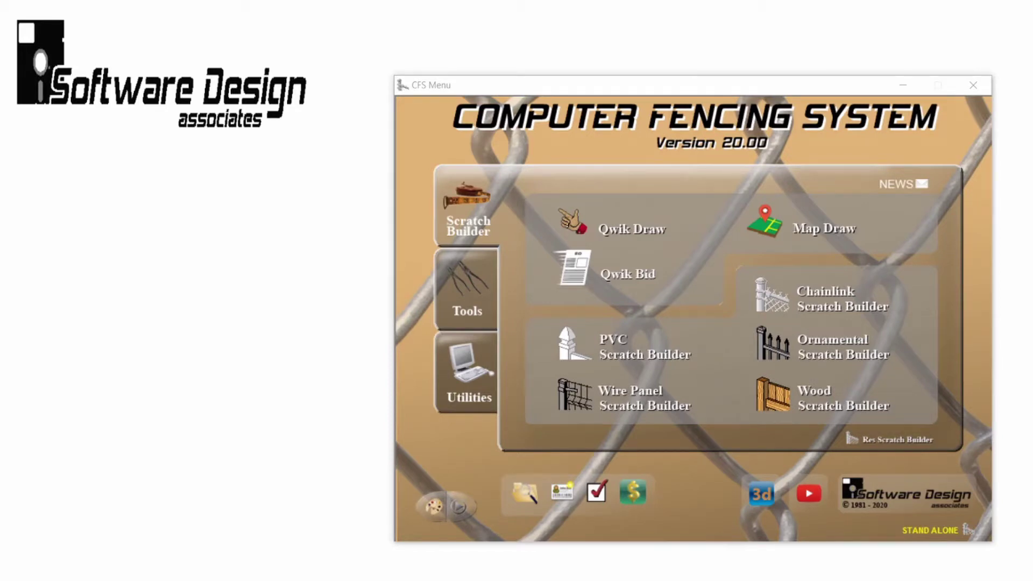
Open the Update Master File utility and enter the code word to unlock it.
{"action": "left_click", "coordinate": [464, 371]}
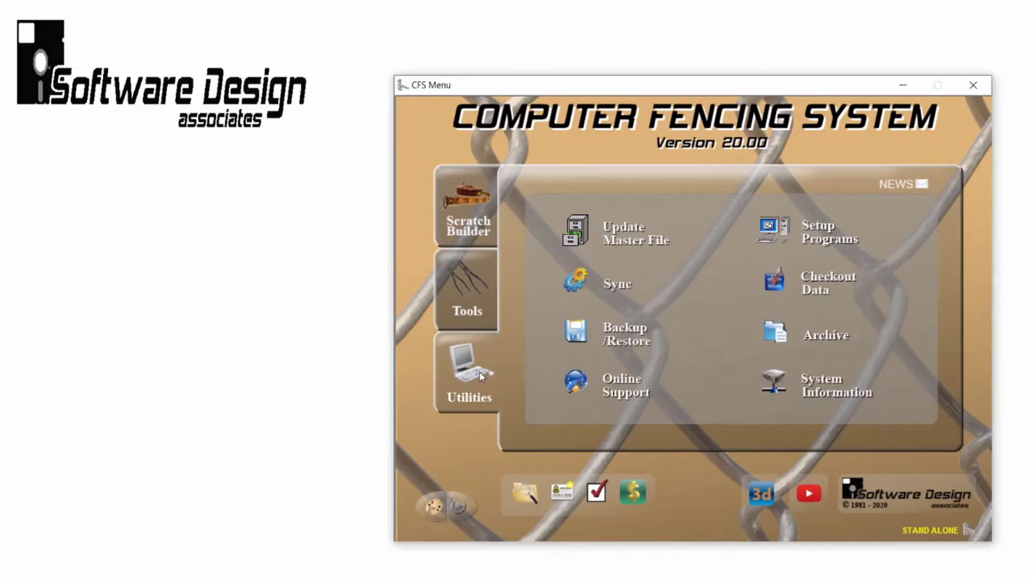
{"action": "left_click", "coordinate": [616, 232]}
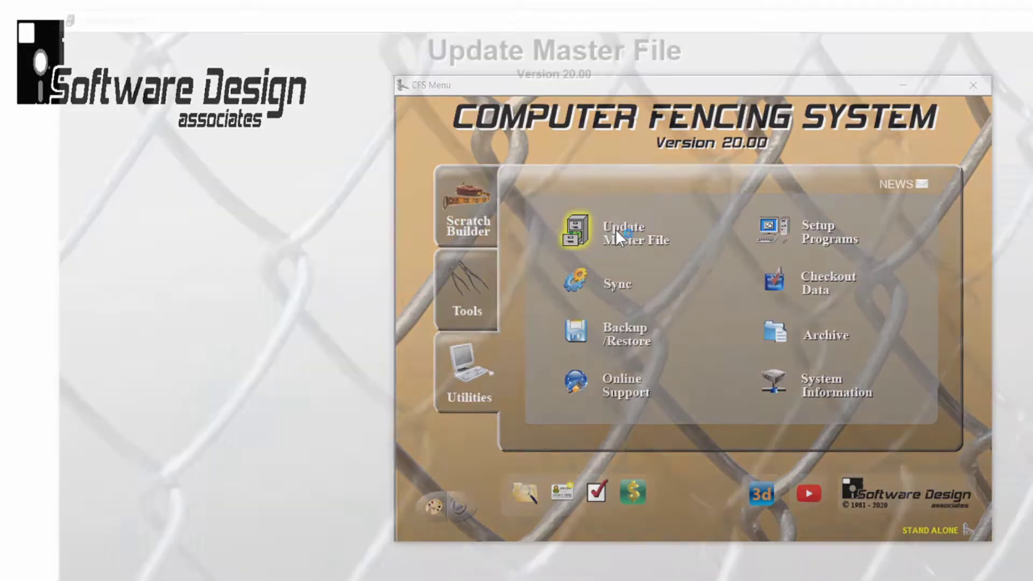
{"action": "key", "text": "Caps_Lock"}
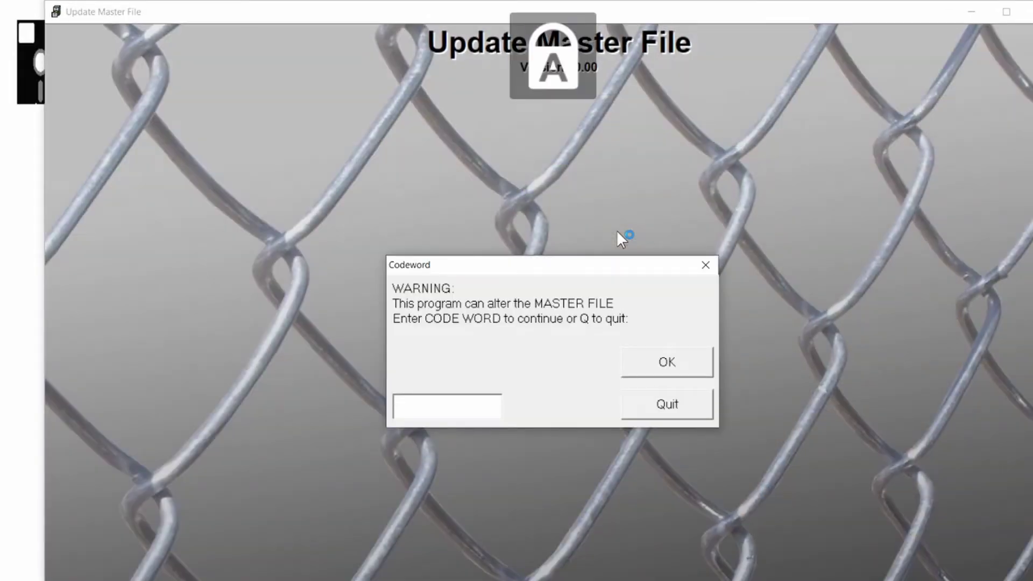
{"action": "type", "text": "****"}
{"action": "key", "text": "Return"}
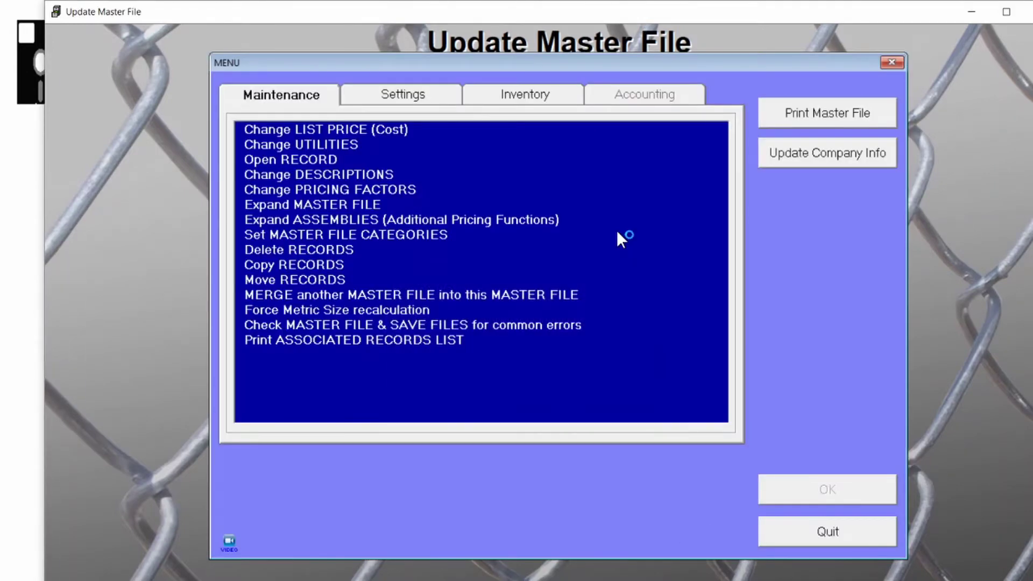
Turn on the job number for estimates in the report options of the system settings.
{"action": "left_click", "coordinate": [435, 95]}
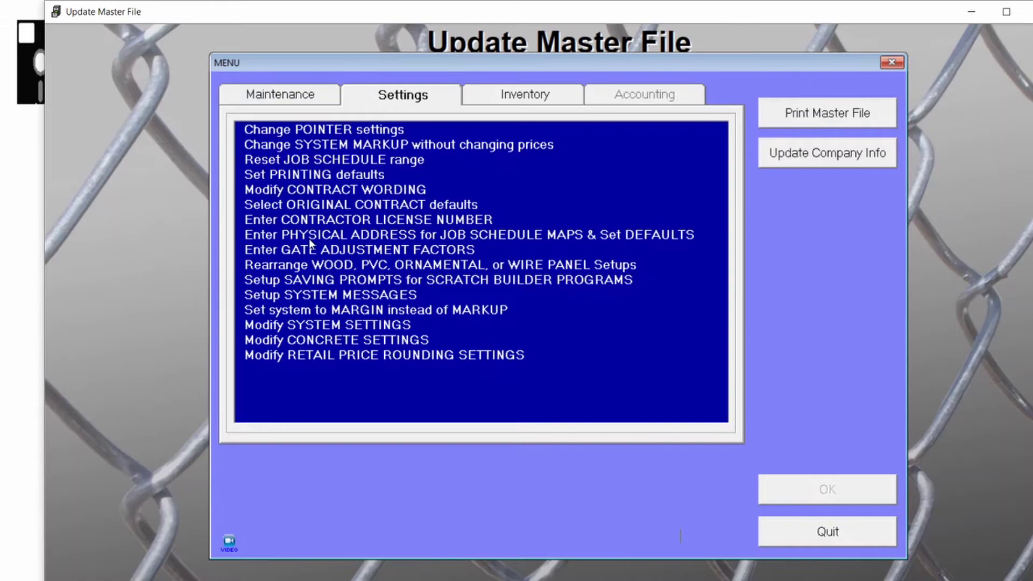
{"action": "left_click", "coordinate": [323, 325]}
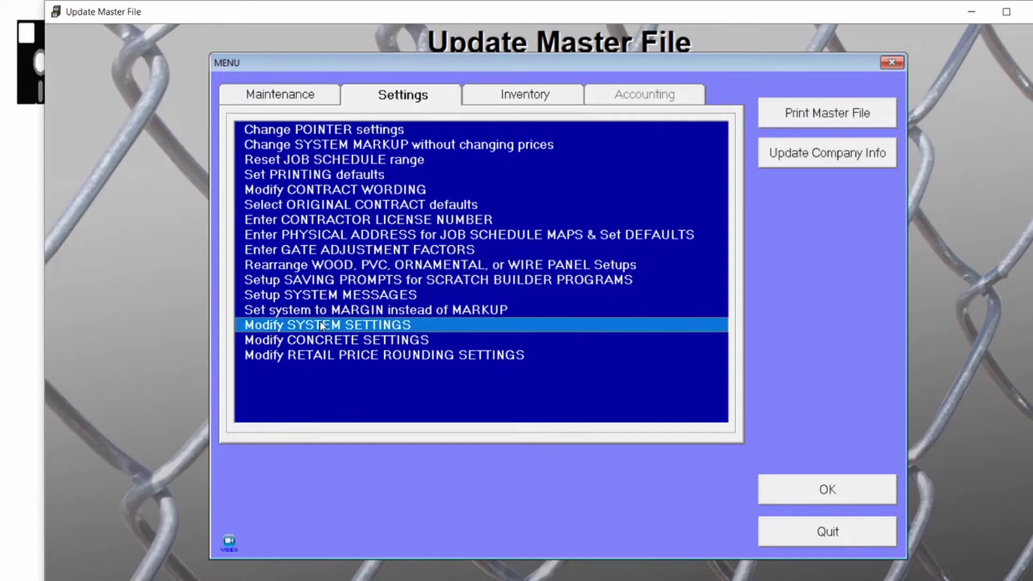
{"action": "double_click", "coordinate": [320, 324]}
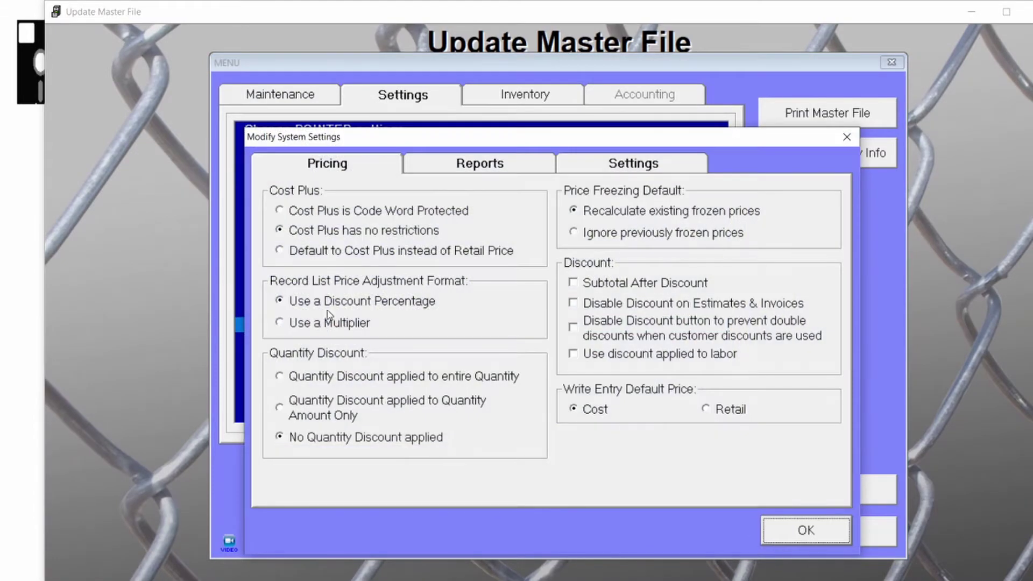
{"action": "left_click", "coordinate": [454, 171]}
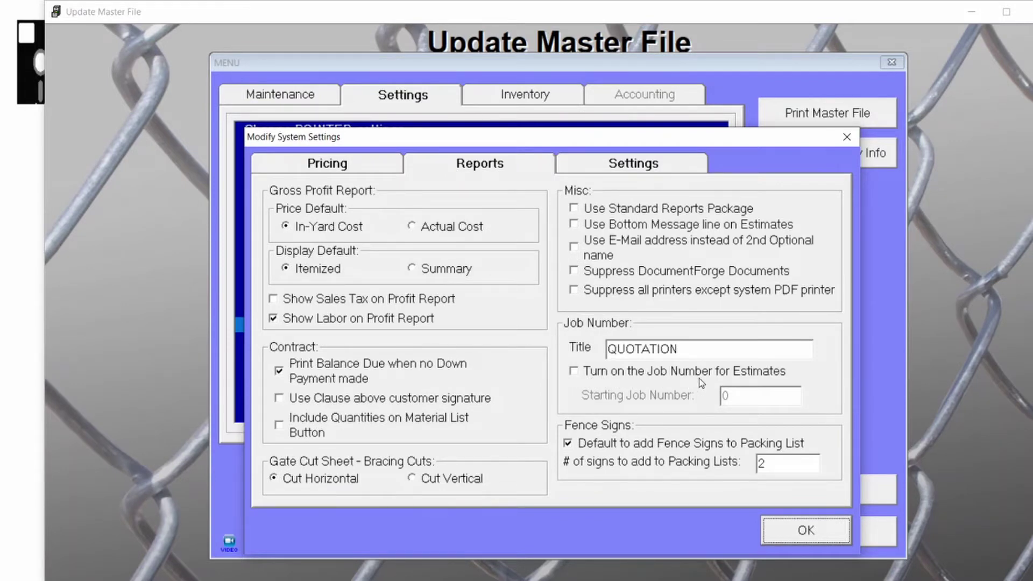
{"action": "left_click", "coordinate": [574, 371]}
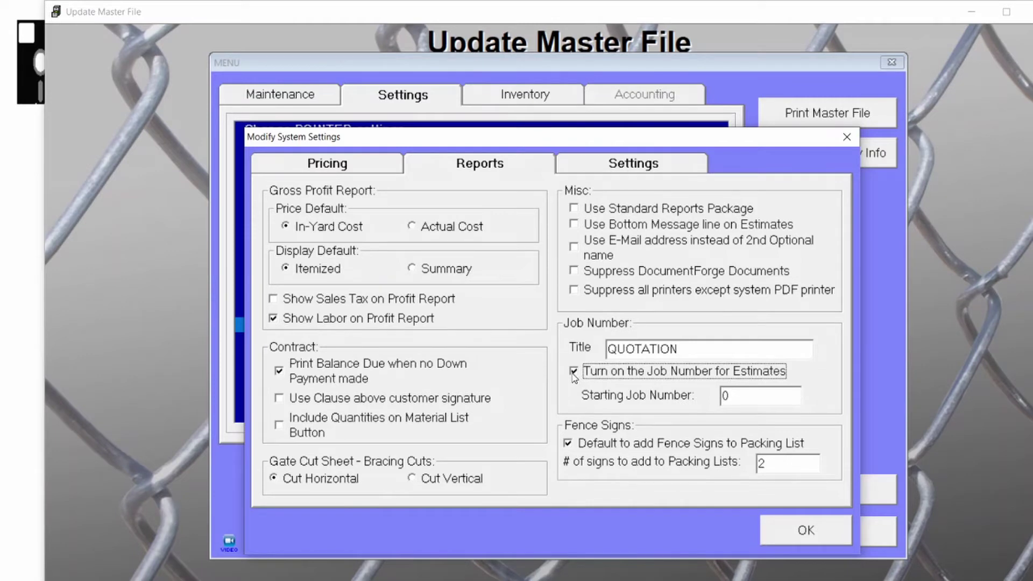
Change the job number title to JOB NUMBER.
{"action": "left_click", "coordinate": [690, 352]}
{"action": "double_click", "coordinate": [675, 351]}
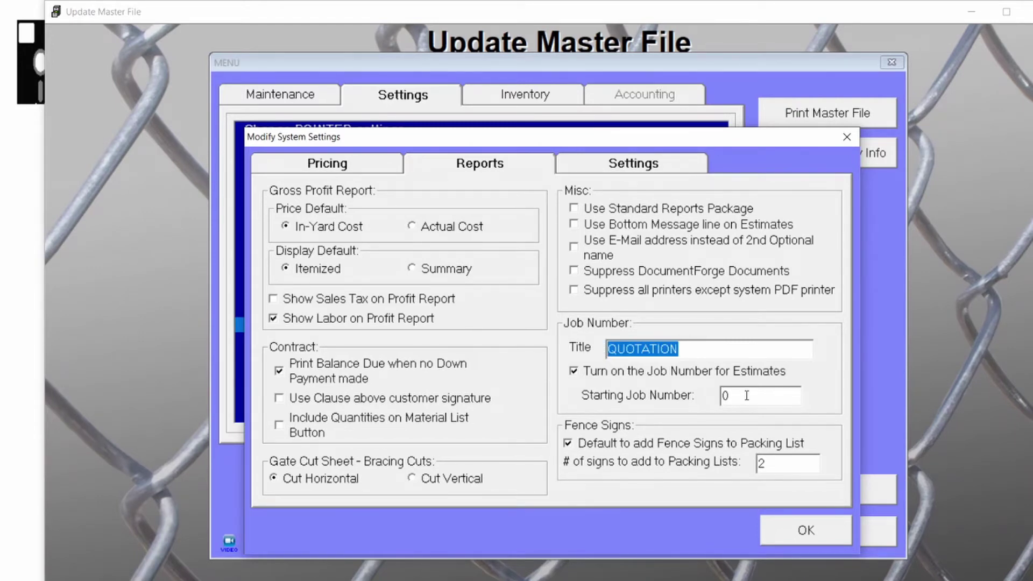
{"action": "key", "text": "BackSpace"}
{"action": "type", "text": "J"}
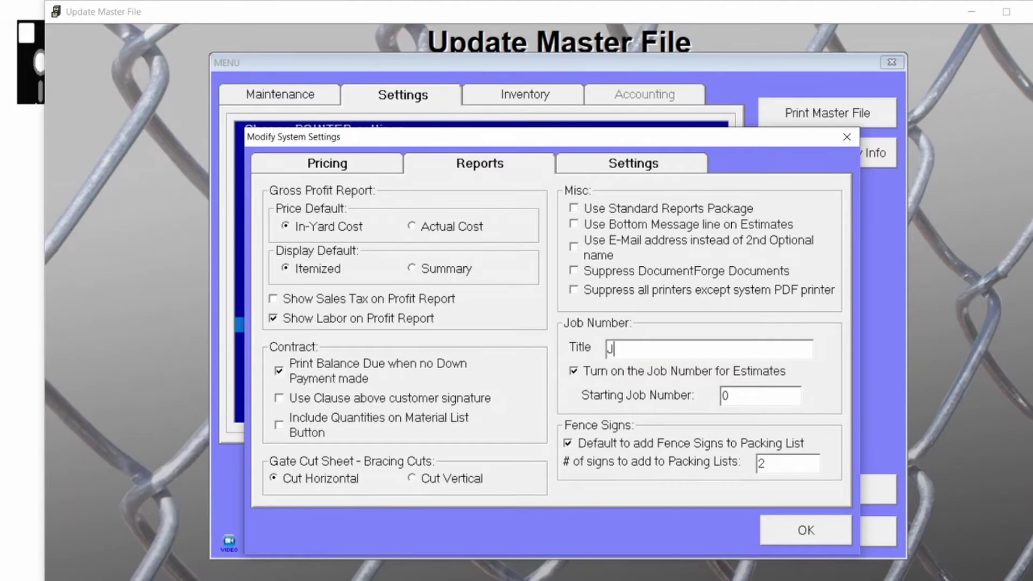
{"action": "type", "text": "OB NUMBER"}
Set the starting job number to 2000, save the system settings and quit Update Master File.
{"action": "left_click", "coordinate": [770, 391]}
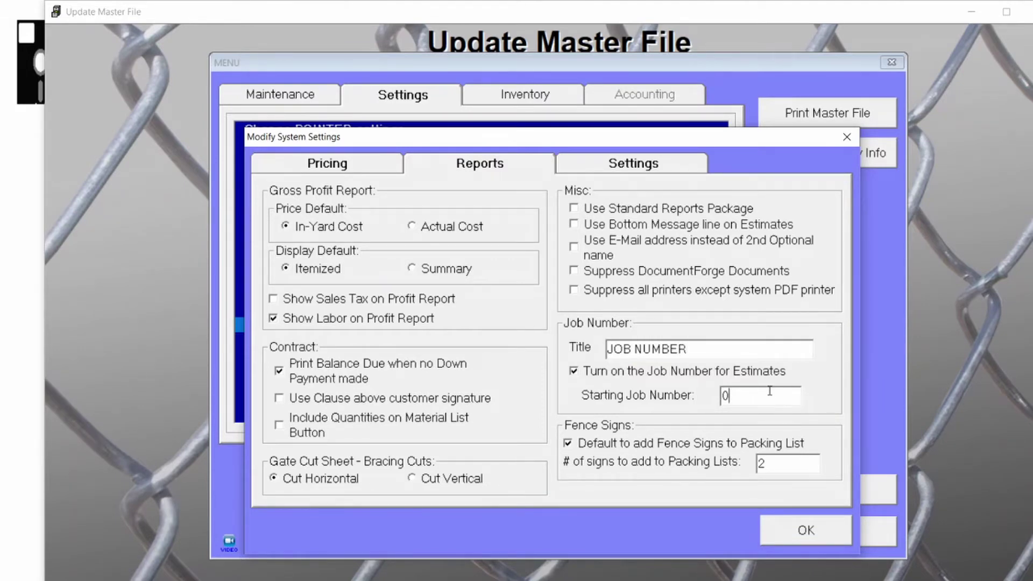
{"action": "key", "text": "BackSpace"}
{"action": "type", "text": "2000"}
{"action": "left_click", "coordinate": [785, 530]}
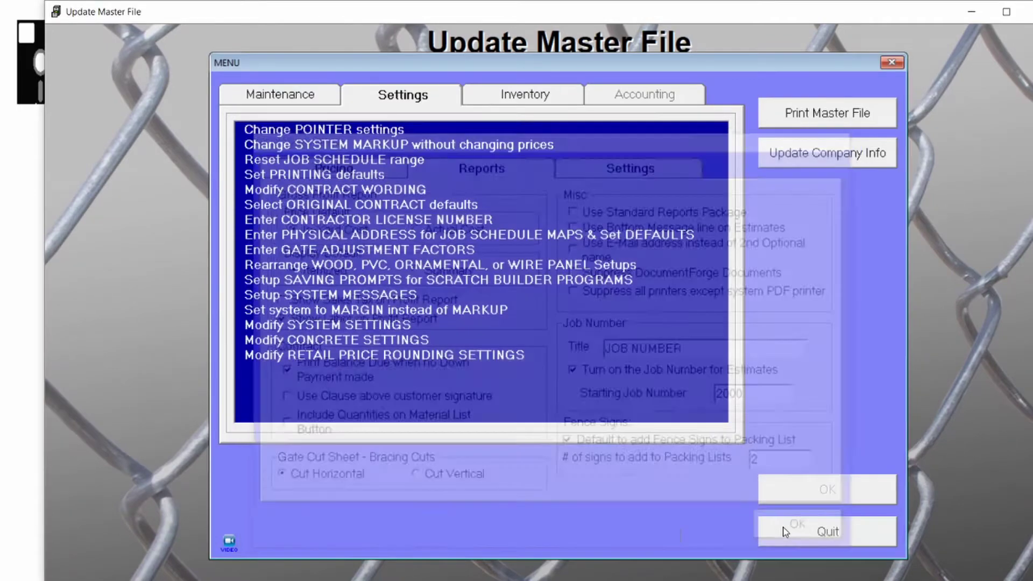
{"action": "left_click", "coordinate": [787, 532]}
Start a chainlink Scratch Builder job using the 4' RESIDENTIAL (LIGHT) standard specification.
{"action": "left_click", "coordinate": [800, 299]}
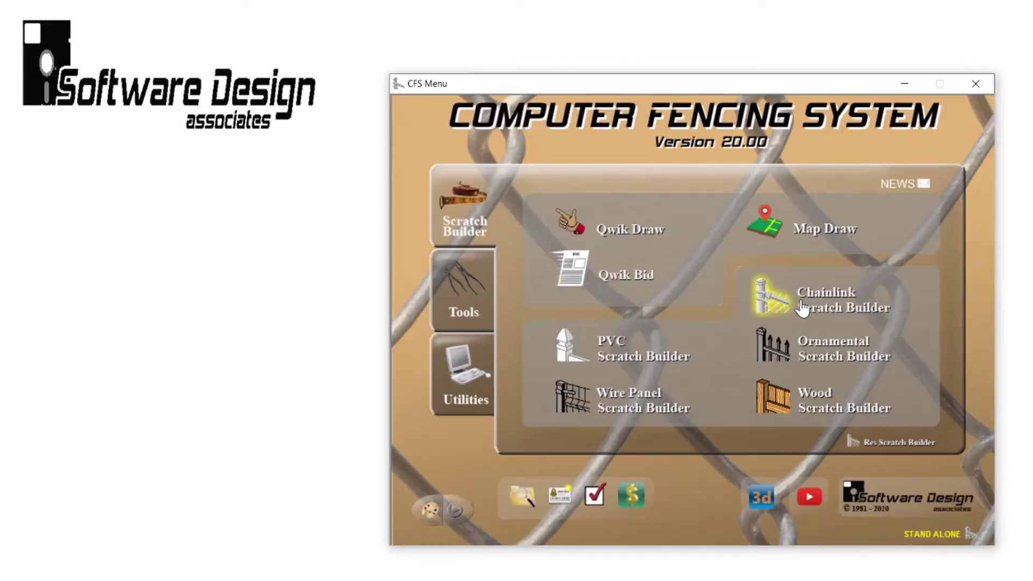
{"action": "left_click", "coordinate": [711, 463]}
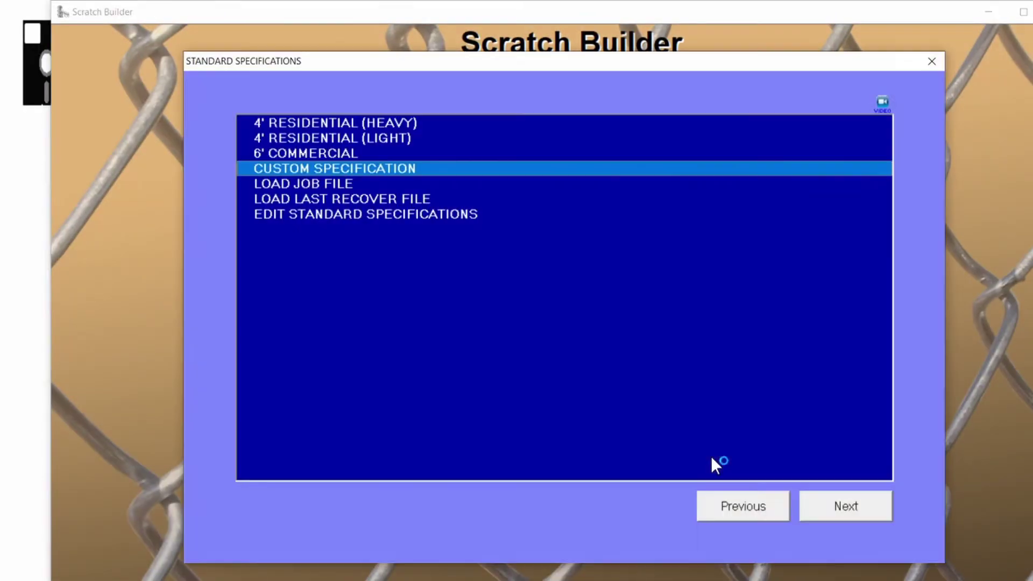
{"action": "left_click", "coordinate": [419, 138]}
{"action": "left_click", "coordinate": [845, 506]}
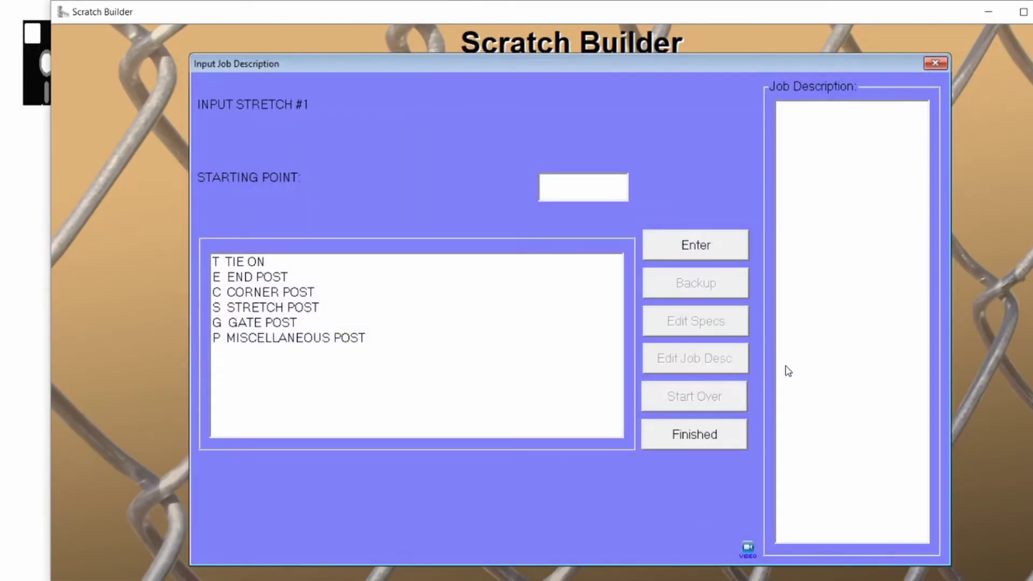
Describe a fence running 100' from an end post, 75' from each of two corner posts, and finishing at an end post.
{"action": "type", "text": "e100"}
{"action": "key", "text": "Return"}
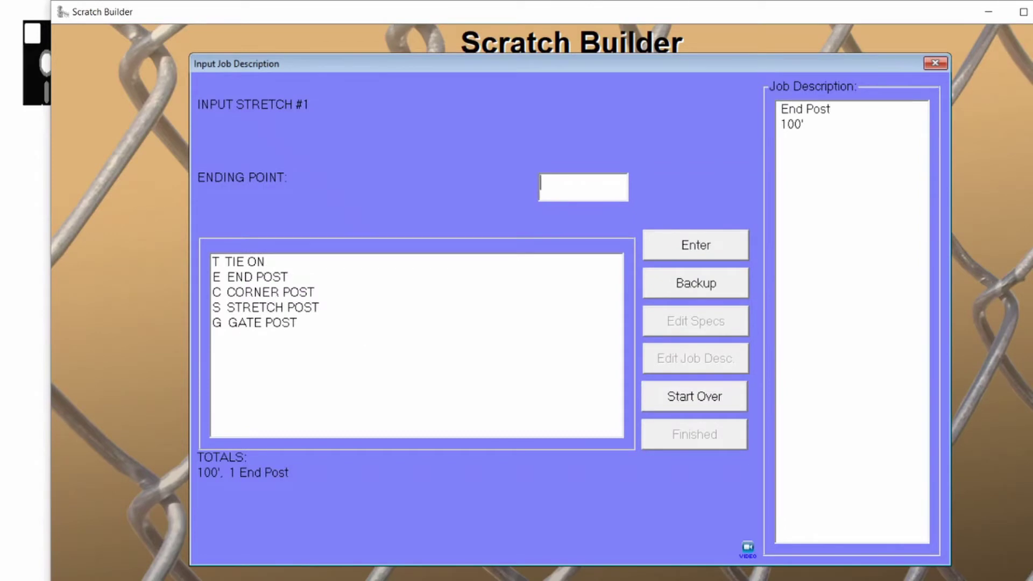
{"action": "type", "text": "c75"}
{"action": "key", "text": "Return"}
{"action": "type", "text": "c75"}
{"action": "key", "text": "Return"}
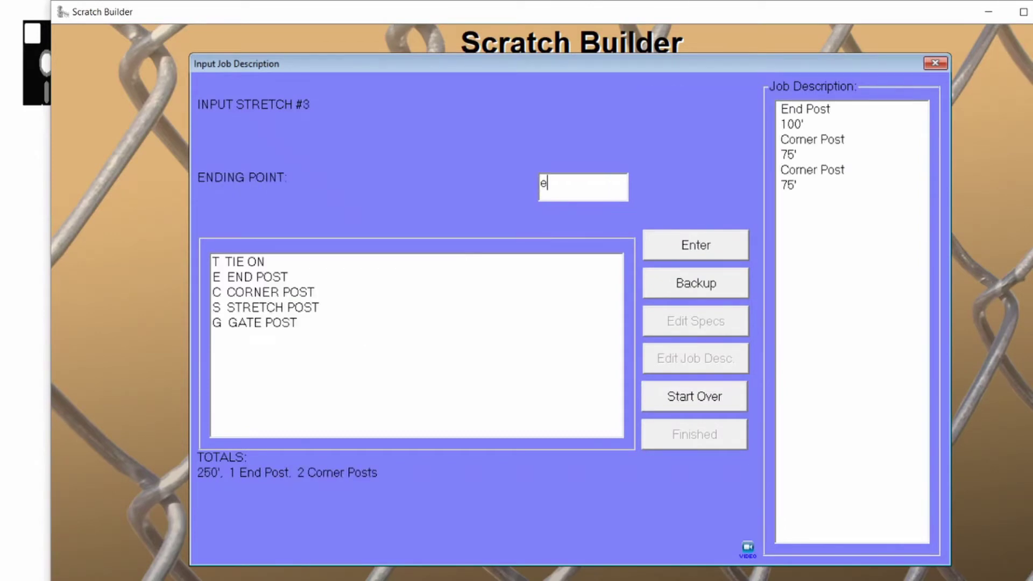
{"action": "key", "text": "e"}
{"action": "left_click", "coordinate": [727, 438]}
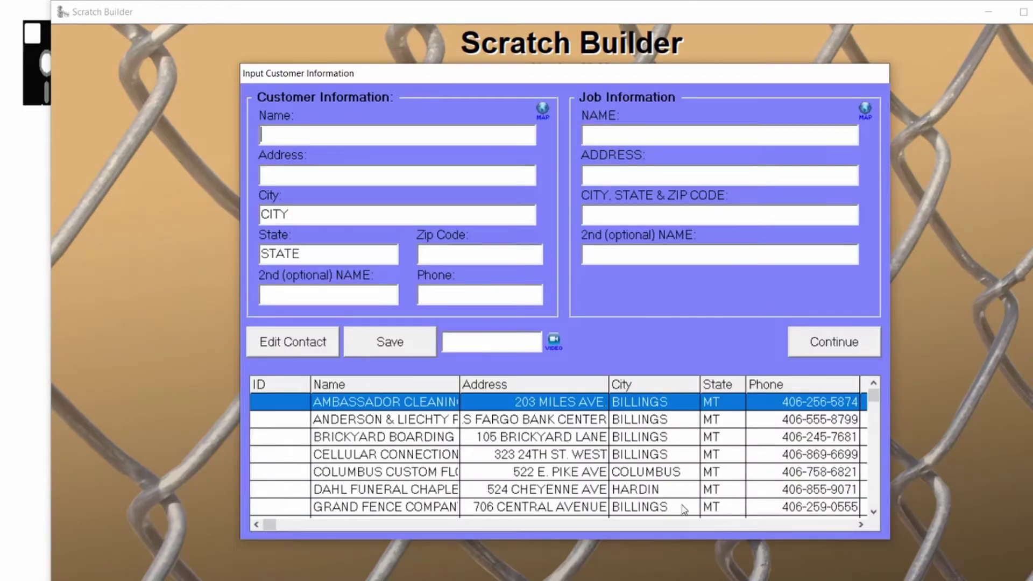
Load the last contact in the customer list as the job's customer and continue to the reports.
{"action": "left_click_drag", "start_coordinate": [879, 394], "coordinate": [879, 511]}
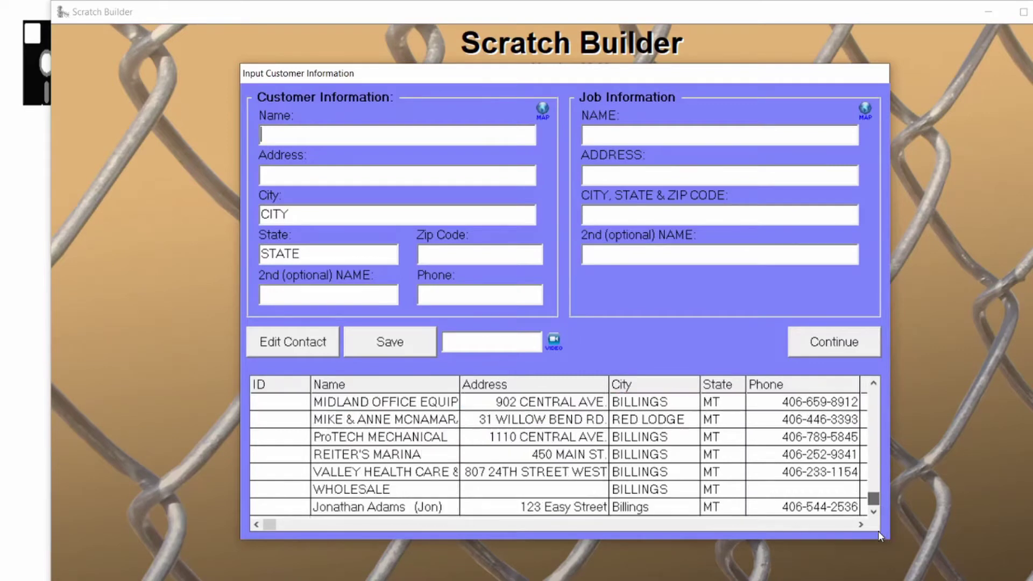
{"action": "left_click", "coordinate": [466, 507]}
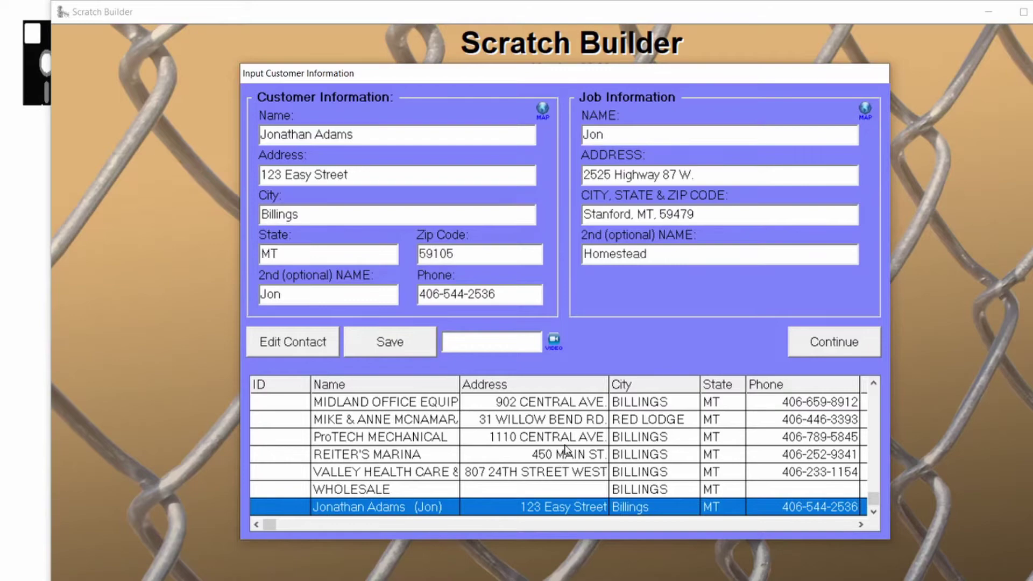
{"action": "left_click", "coordinate": [801, 344]}
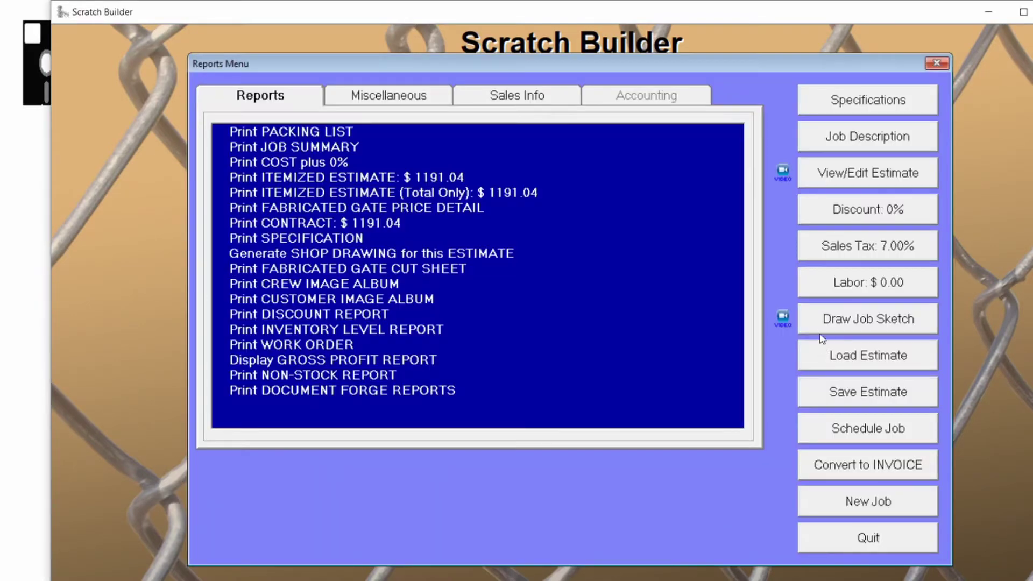
Review the estimate's line items and generate a job number in the job's sales information.
{"action": "left_click", "coordinate": [839, 174]}
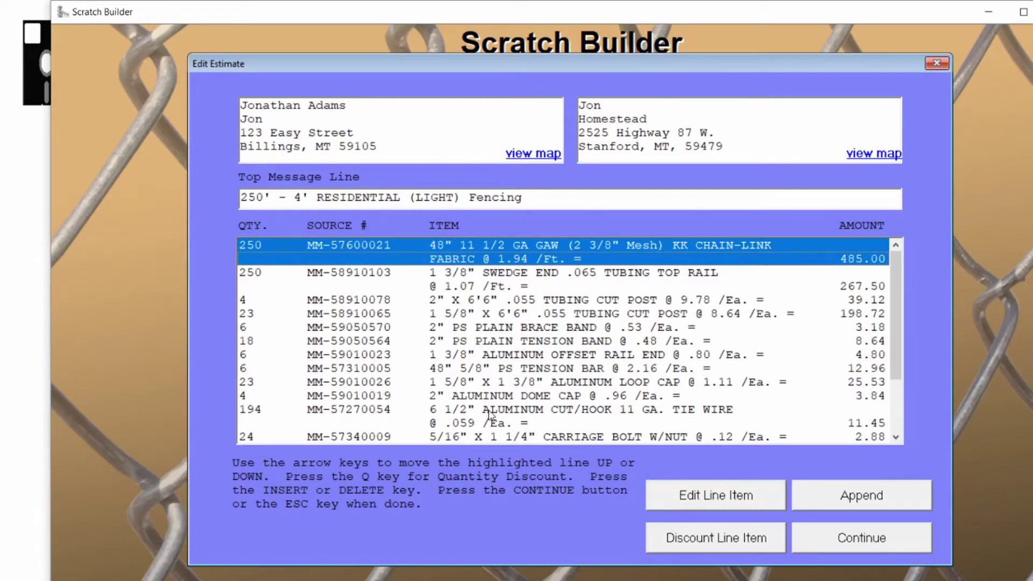
{"action": "left_click", "coordinate": [829, 538]}
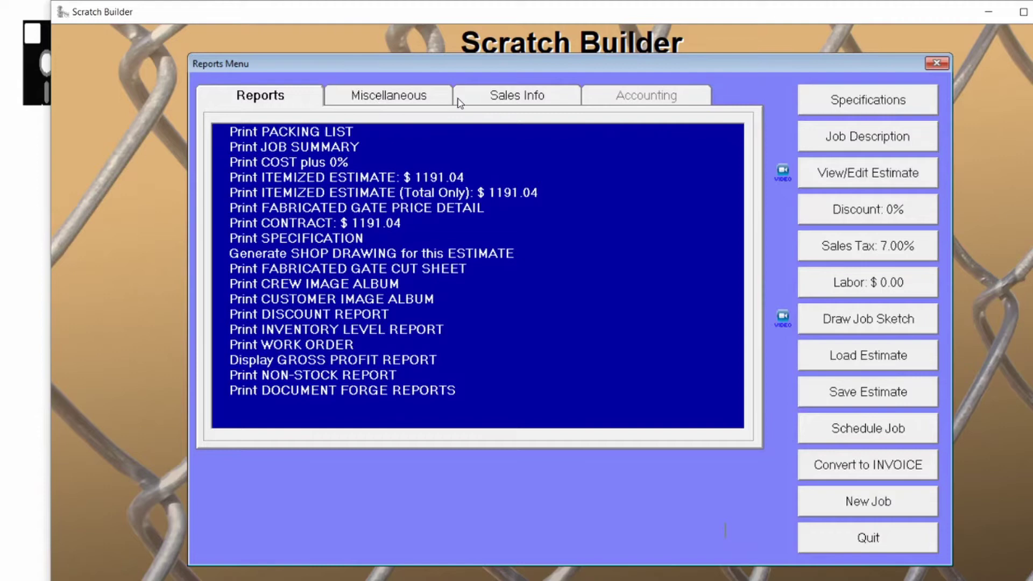
{"action": "left_click", "coordinate": [496, 101]}
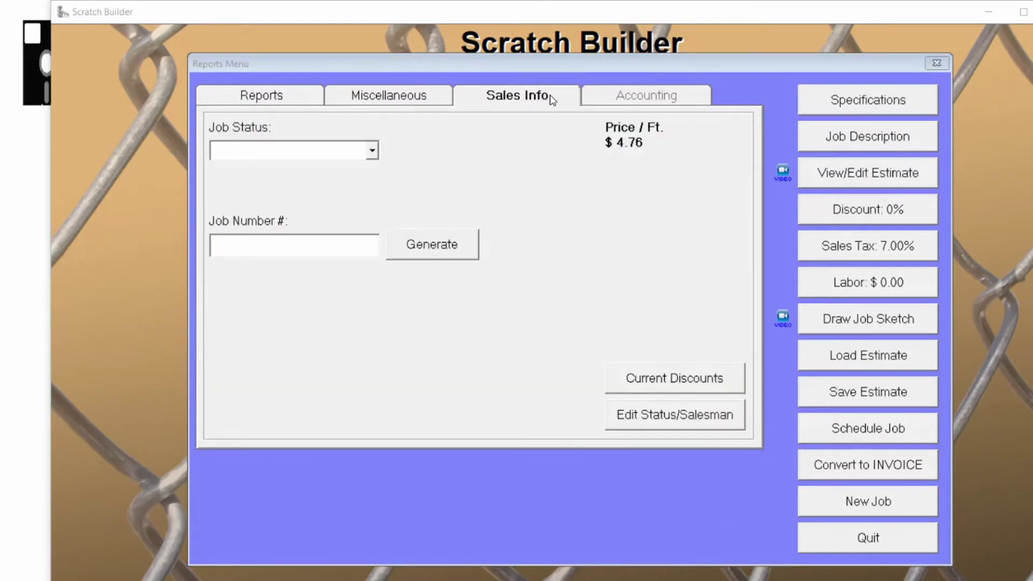
{"action": "left_click", "coordinate": [430, 242]}
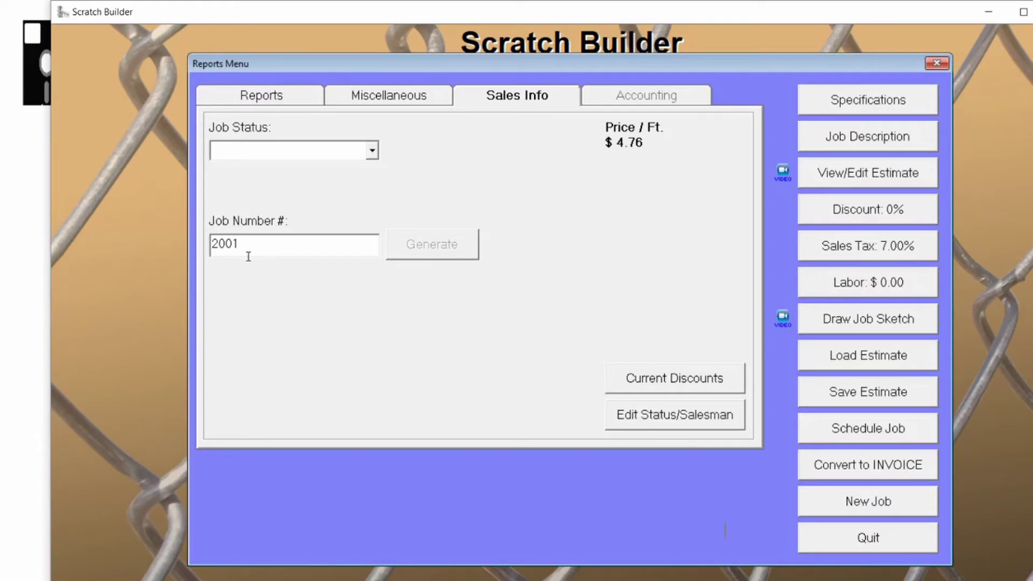
Print the contract and examine the job number in its heading and notes.
{"action": "left_click", "coordinate": [259, 101]}
{"action": "left_click", "coordinate": [302, 223]}
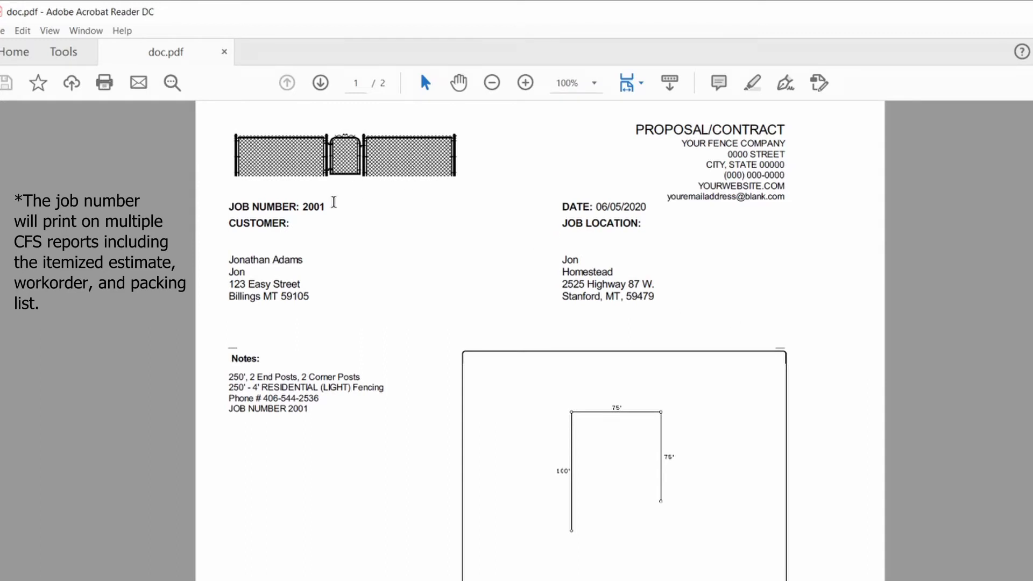
{"action": "left_click_drag", "start_coordinate": [327, 211], "coordinate": [227, 204]}
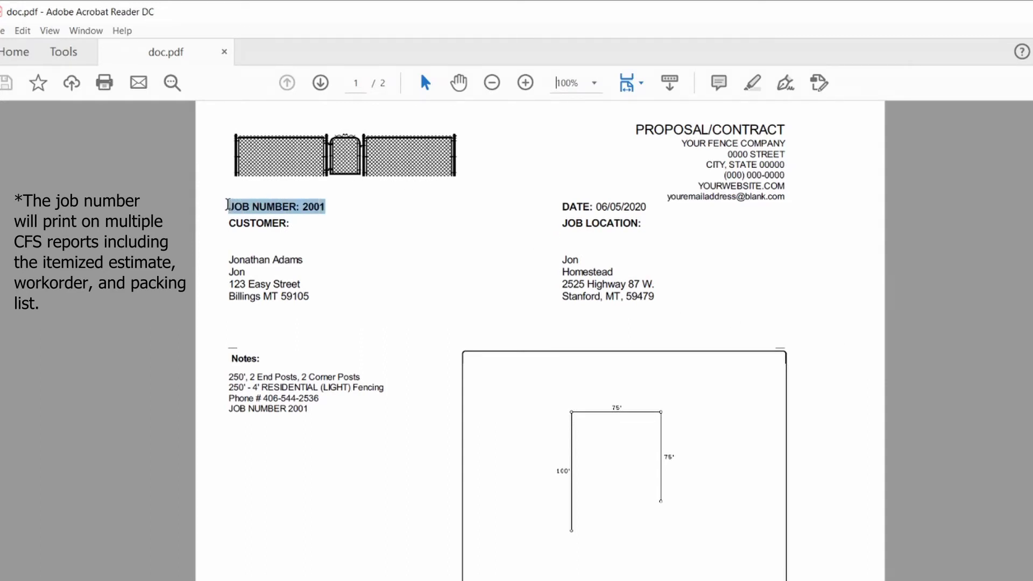
{"action": "left_click", "coordinate": [308, 411]}
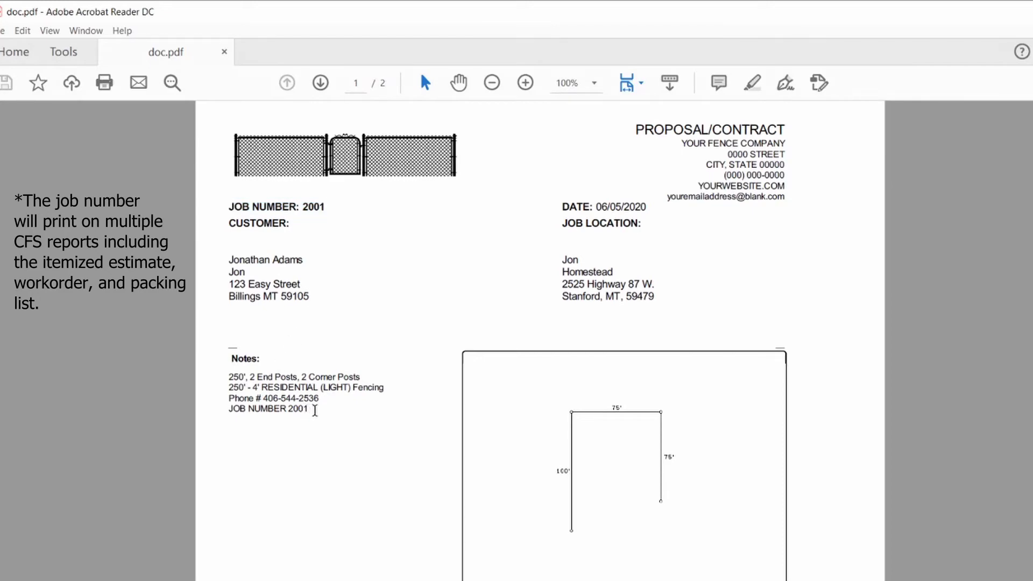
{"action": "mouse_move", "coordinate": [325, 413]}
{"action": "left_mouse_down"}
{"action": "mouse_move", "coordinate": [242, 407]}
{"action": "mouse_move", "coordinate": [323, 419]}
{"action": "left_mouse_up"}
{"action": "left_click", "coordinate": [310, 408]}
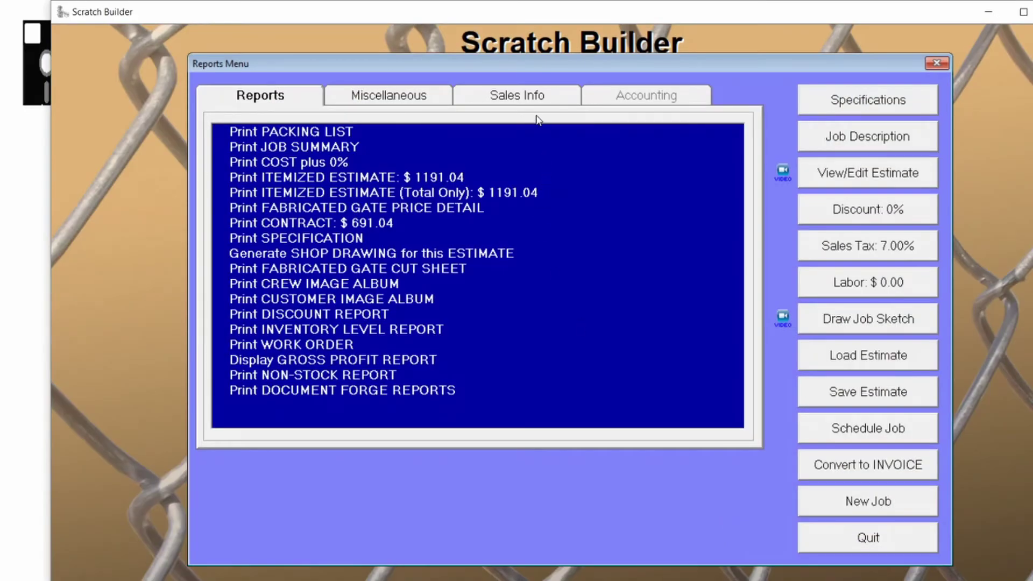
Add a salesman entry with the salesman's full name and initials as the salesman ID.
{"action": "left_click", "coordinate": [530, 96]}
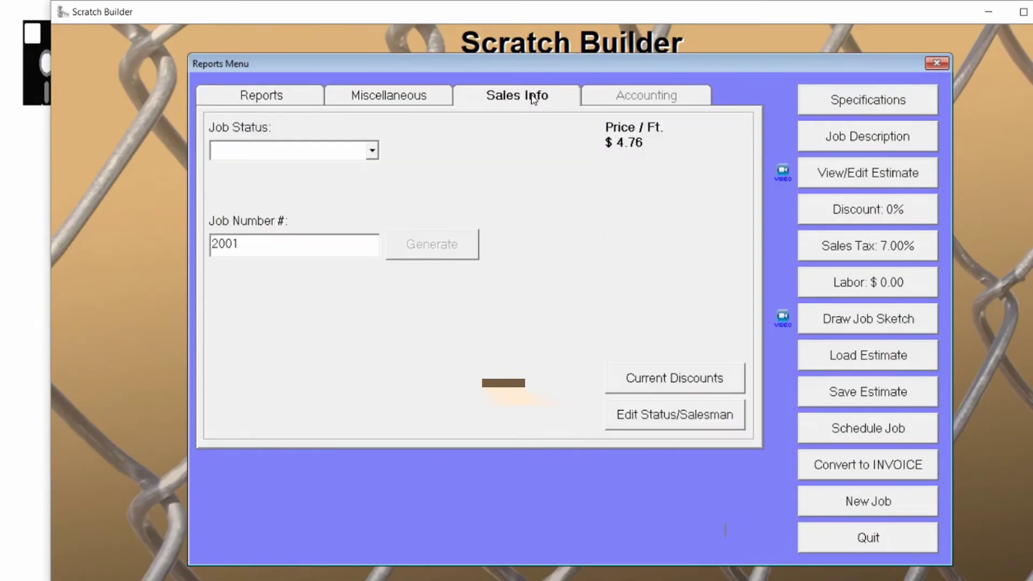
{"action": "left_click", "coordinate": [652, 419]}
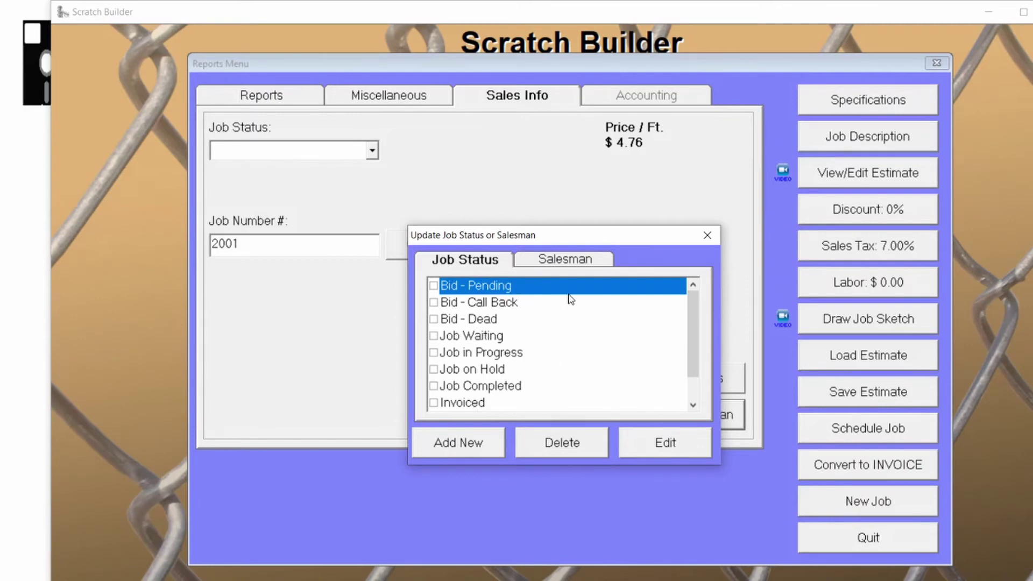
{"action": "left_click", "coordinate": [574, 263]}
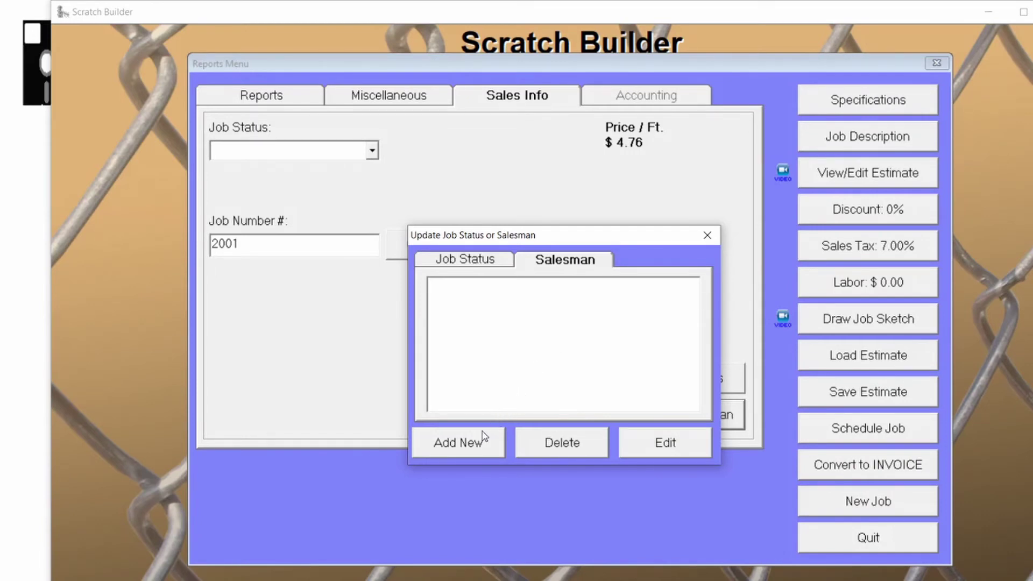
{"action": "left_click", "coordinate": [465, 446]}
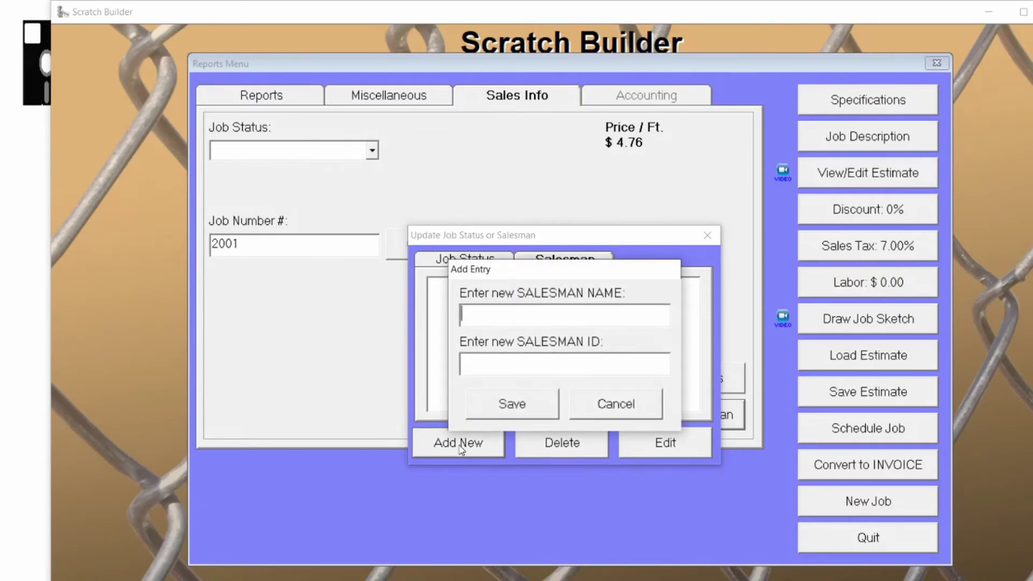
{"action": "type", "text": "Joe Smith"}
{"action": "key", "text": "Tab"}
{"action": "type", "text": "JS"}
{"action": "left_click", "coordinate": [520, 410]}
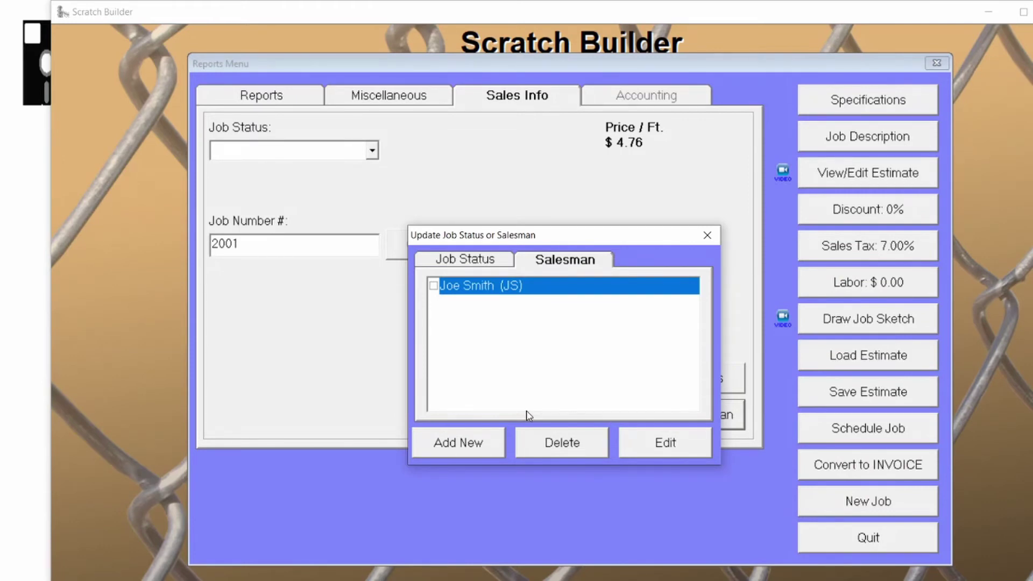
Close the salesman list and check the salesman choice and existing job number in the current estimate's sales information.
{"action": "left_click", "coordinate": [707, 235]}
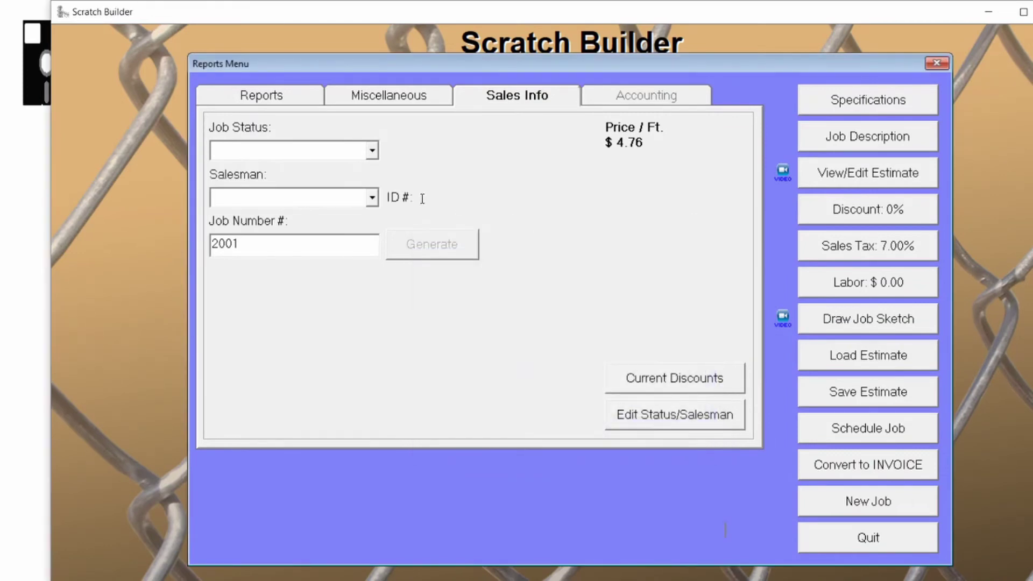
{"action": "left_click", "coordinate": [372, 199]}
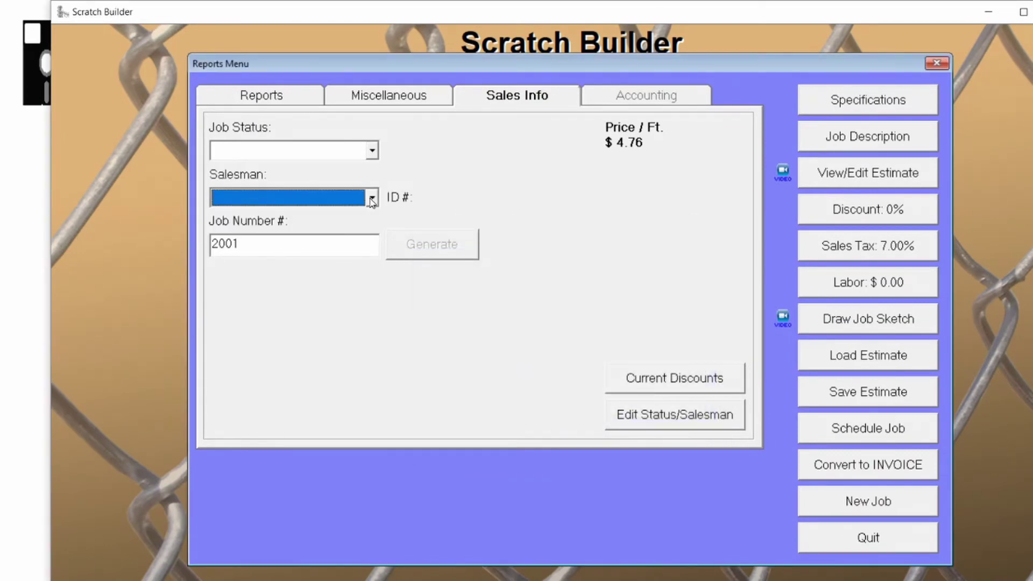
{"action": "left_click", "coordinate": [321, 247]}
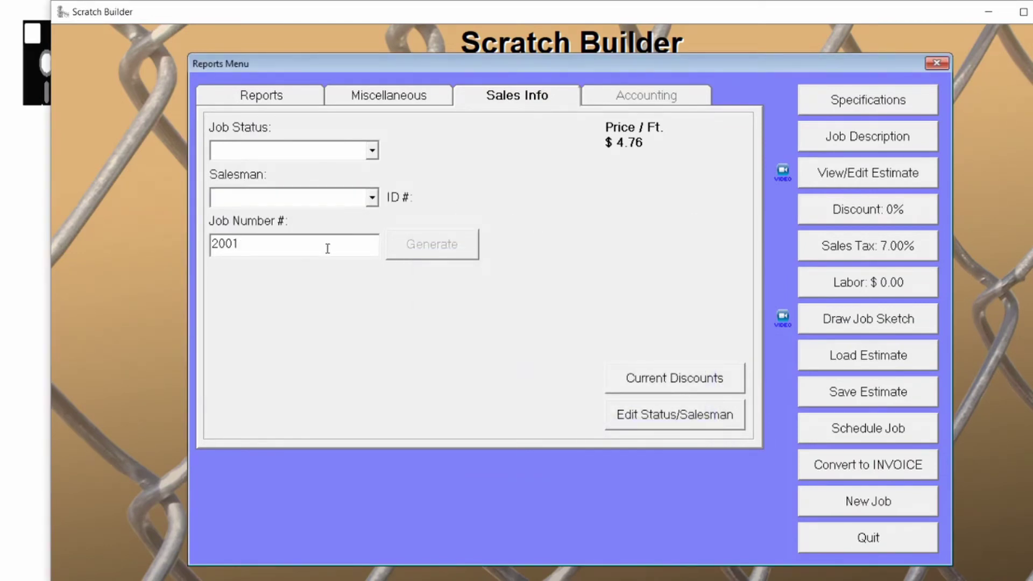
{"action": "left_click_drag", "start_coordinate": [327, 249], "coordinate": [203, 244]}
Load the saved chainlink estimate Tutorial Job from the JOB folder.
{"action": "left_click", "coordinate": [832, 360]}
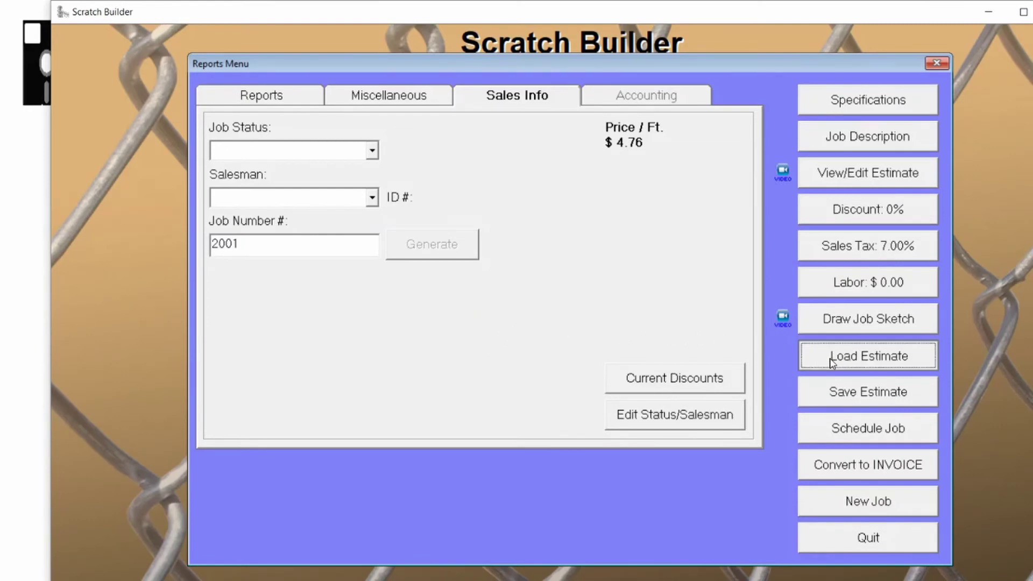
{"action": "left_click", "coordinate": [581, 363]}
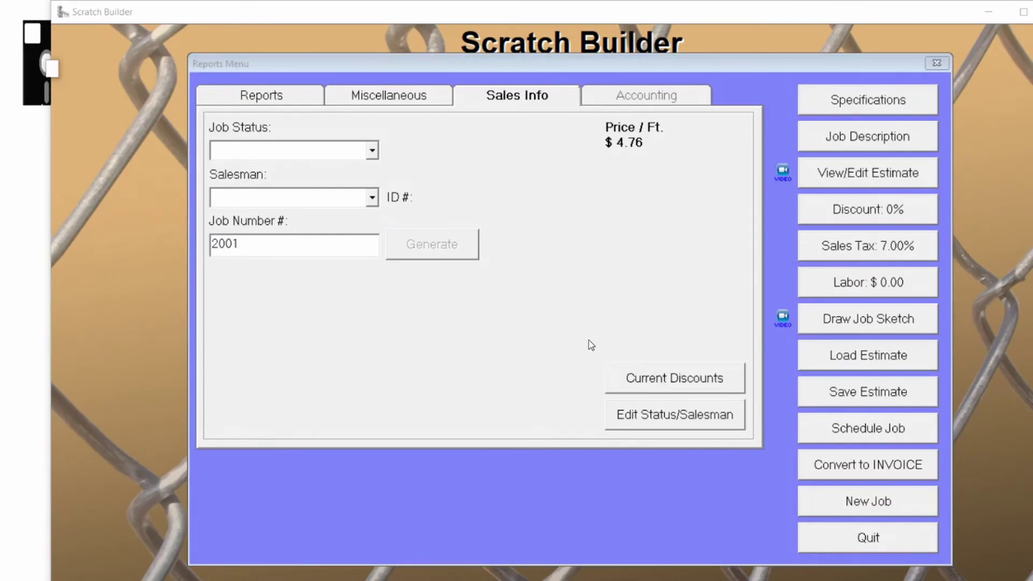
{"action": "scroll", "coordinate": [592, 334], "scroll_direction": "down", "scroll_amount": 10}
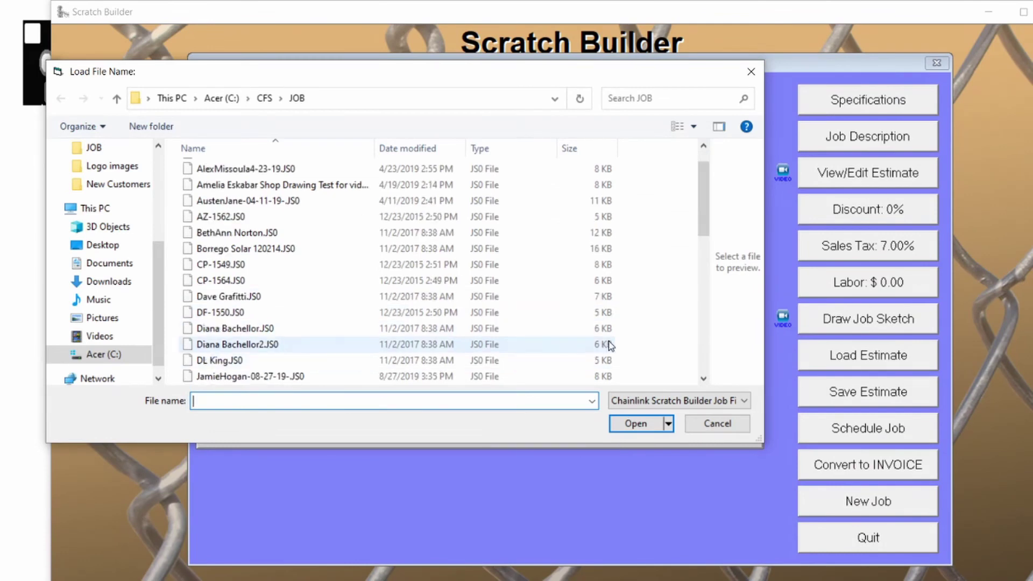
{"action": "left_click", "coordinate": [519, 376]}
{"action": "left_click", "coordinate": [643, 423]}
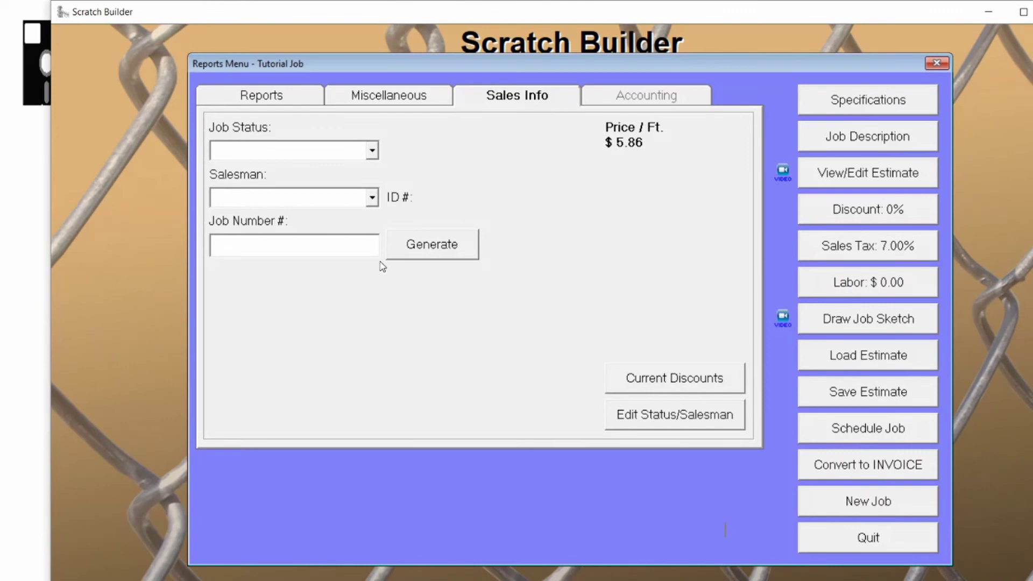
Assign the newly added salesman to the loaded job and check the matching salesman ID.
{"action": "left_click", "coordinate": [372, 197]}
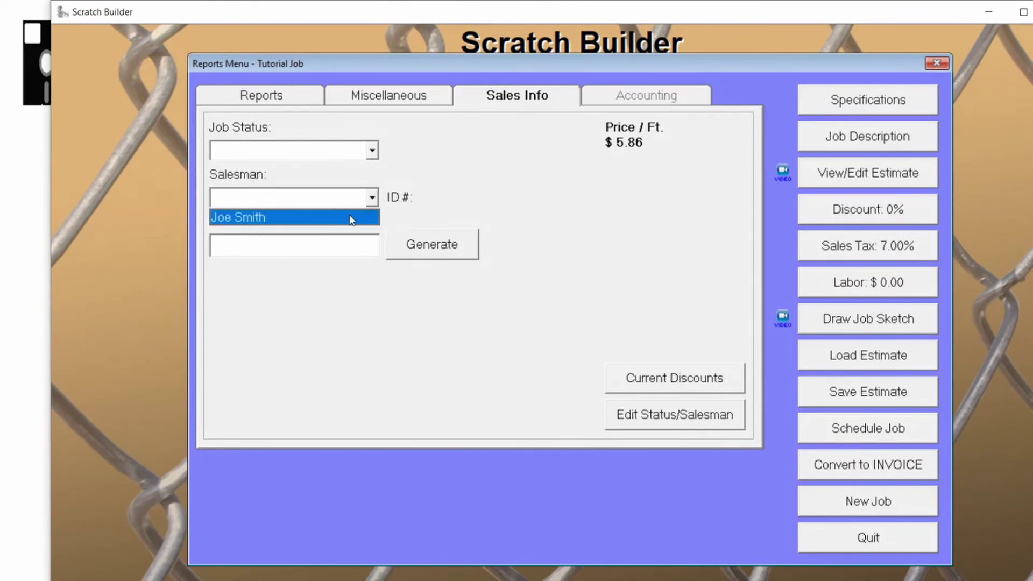
{"action": "left_click", "coordinate": [350, 218]}
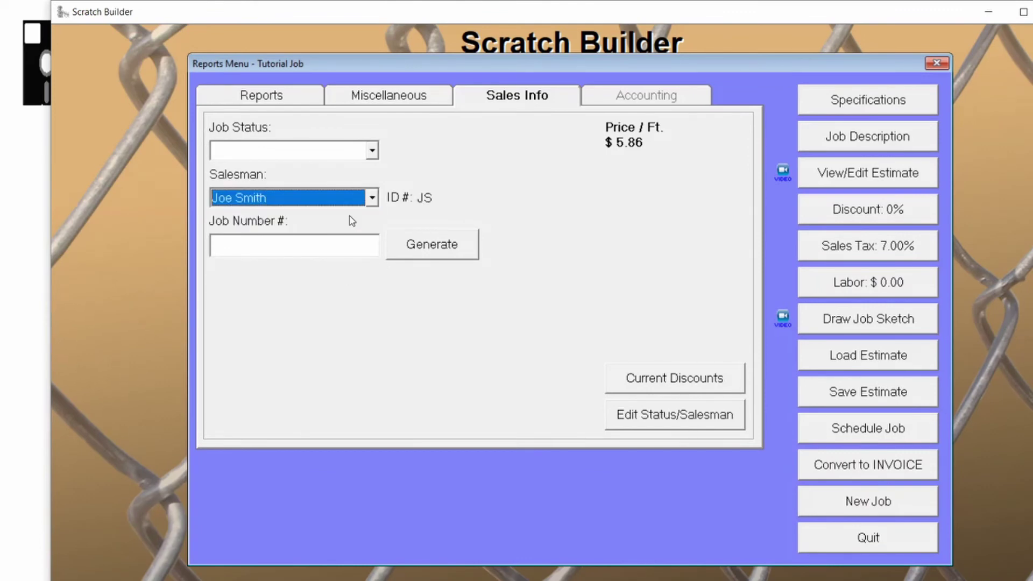
{"action": "left_click", "coordinate": [438, 200]}
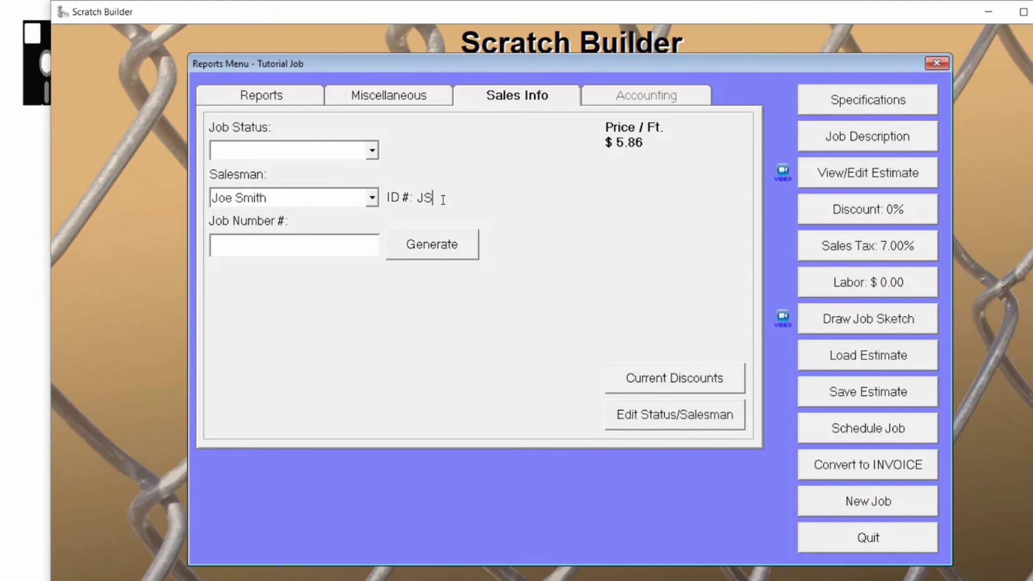
{"action": "left_click_drag", "start_coordinate": [443, 199], "coordinate": [353, 200]}
{"action": "left_click", "coordinate": [435, 200]}
Generate a job number for the loaded estimate and examine its salesman prefix.
{"action": "left_click", "coordinate": [429, 255]}
{"action": "left_click_drag", "start_coordinate": [299, 254], "coordinate": [226, 255]}
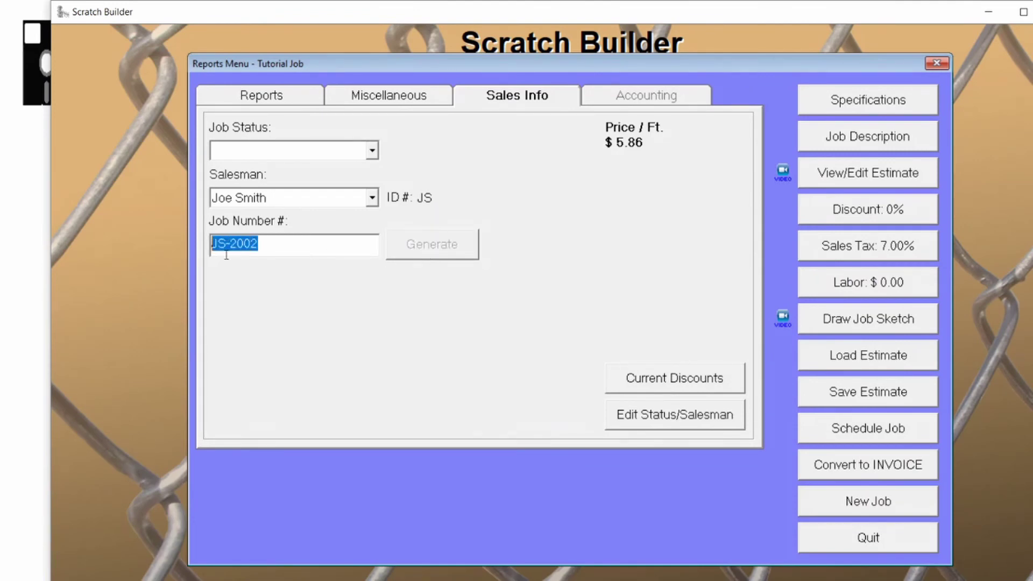
{"action": "left_click", "coordinate": [279, 246]}
Print the job's contract with the DocForge option and examine the job number in its heading.
{"action": "left_click", "coordinate": [285, 97]}
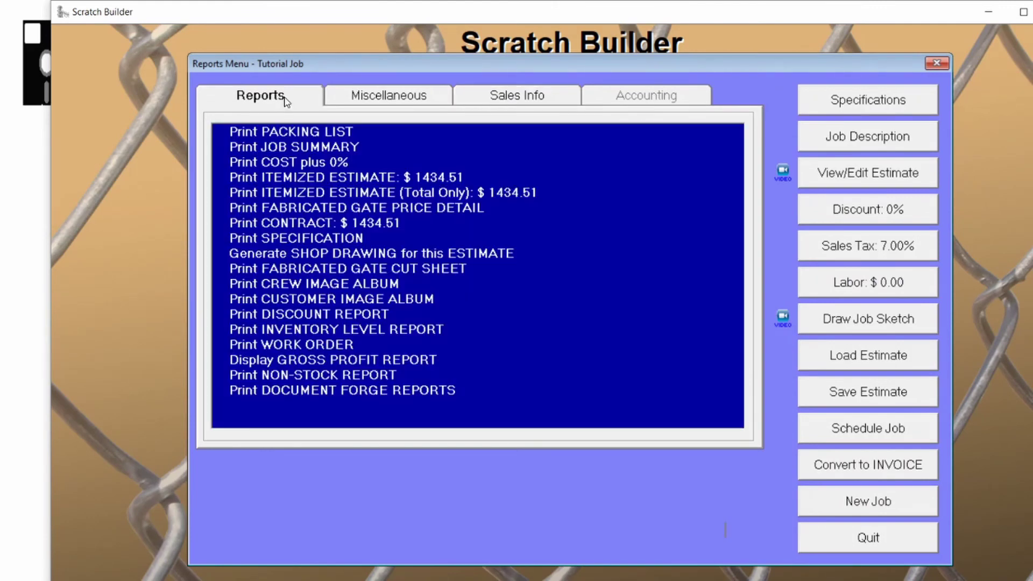
{"action": "double_click", "coordinate": [281, 224]}
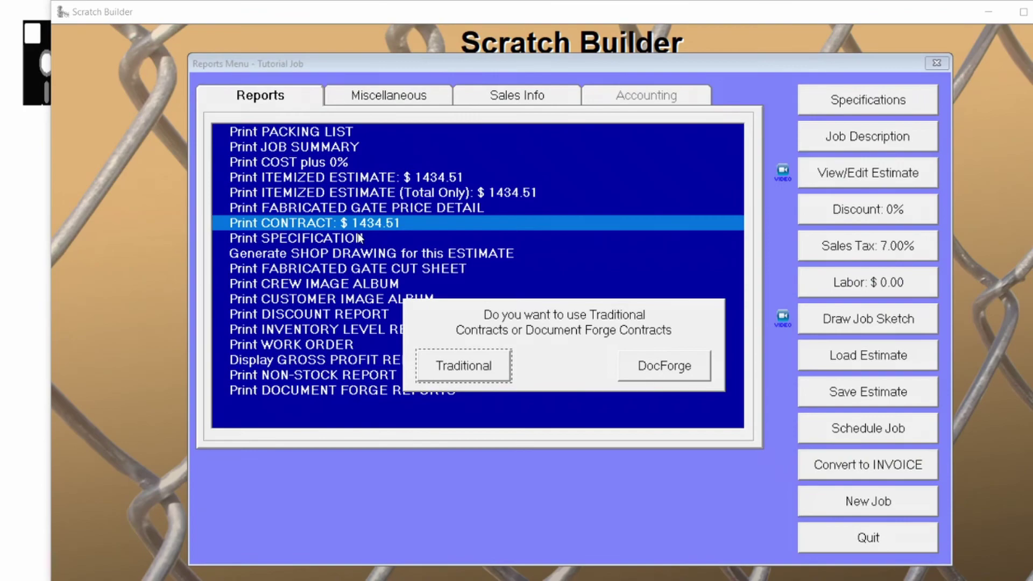
{"action": "left_click", "coordinate": [622, 363]}
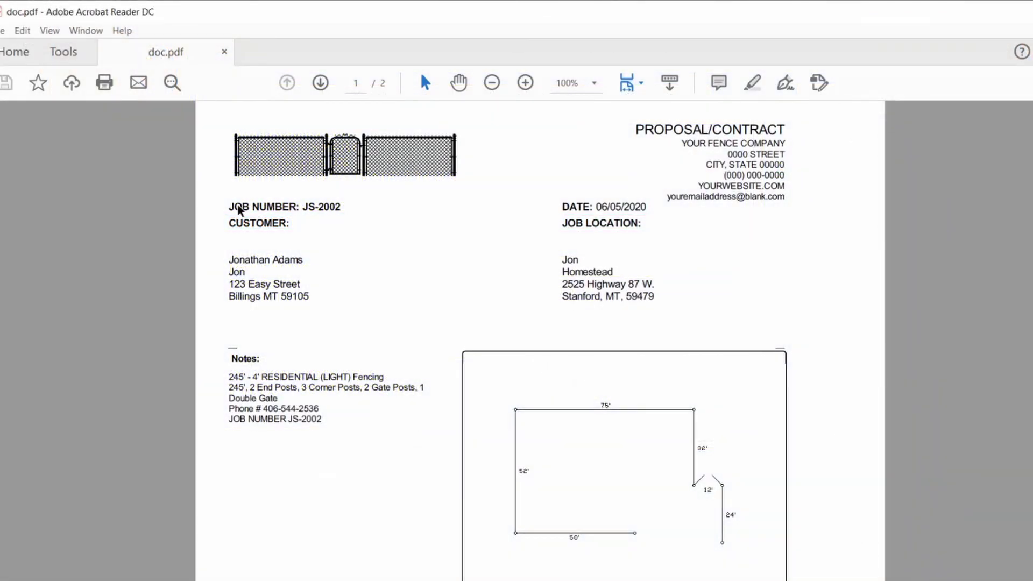
{"action": "left_click_drag", "start_coordinate": [235, 206], "coordinate": [341, 208]}
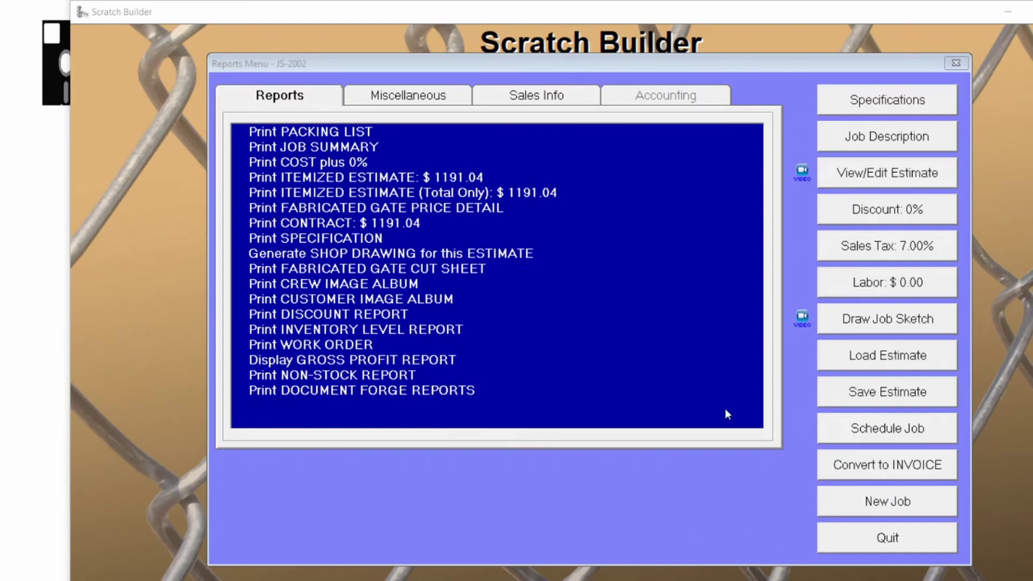
Check the estimate's sales information and save the estimate in the JOB folder with its job number as the file name.
{"action": "left_click", "coordinate": [536, 104]}
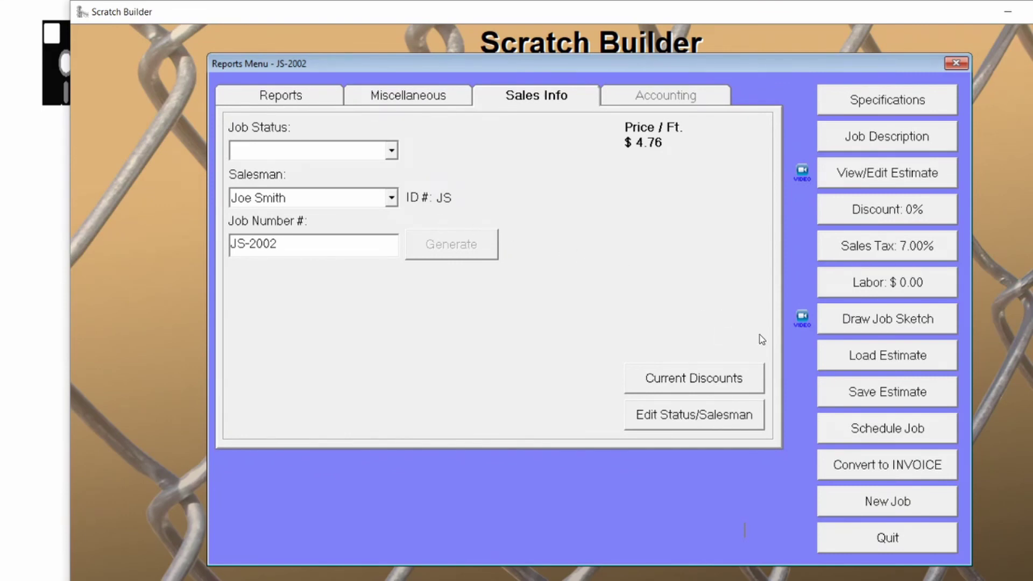
{"action": "left_click", "coordinate": [856, 393]}
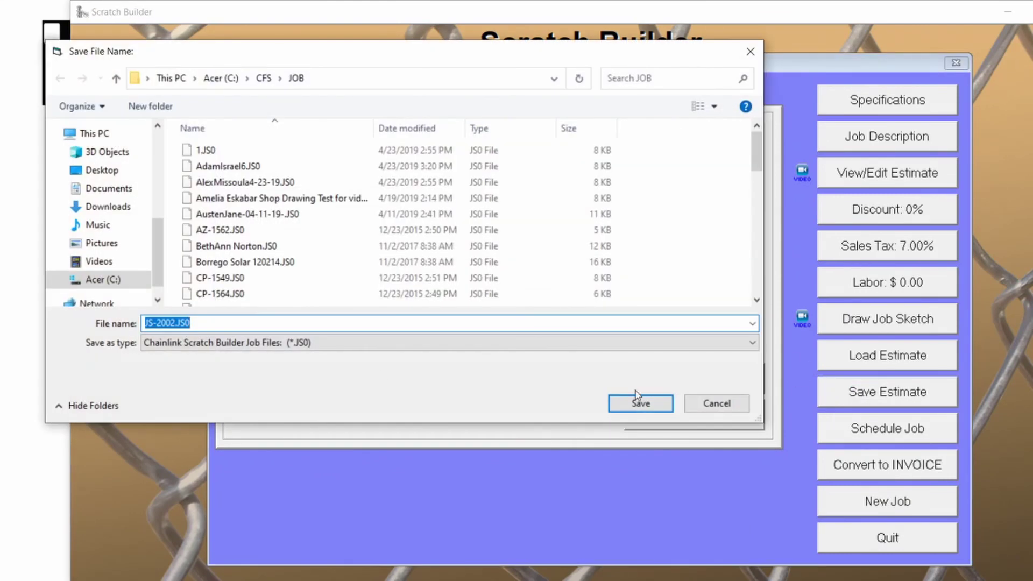
{"action": "left_click", "coordinate": [179, 324]}
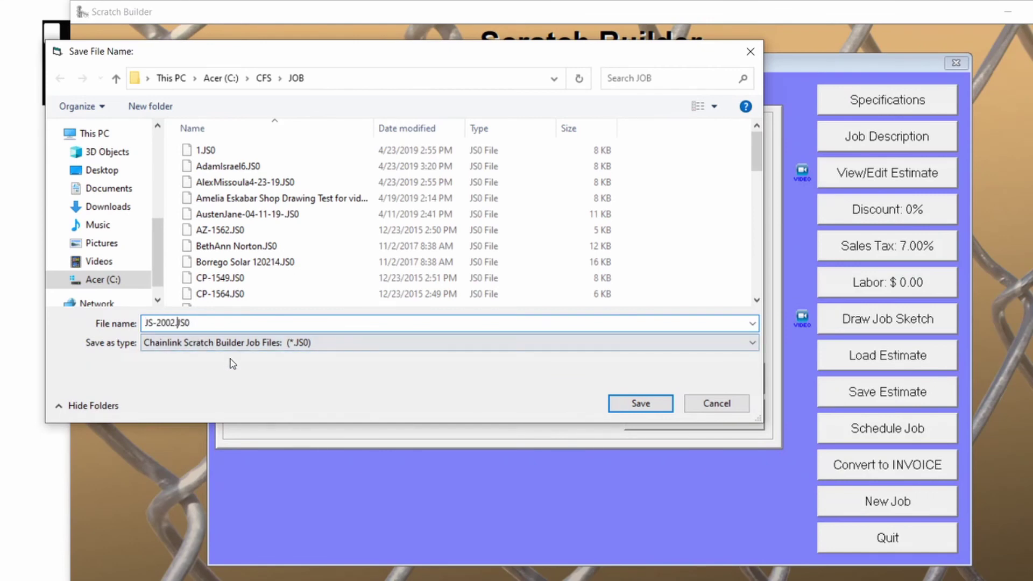